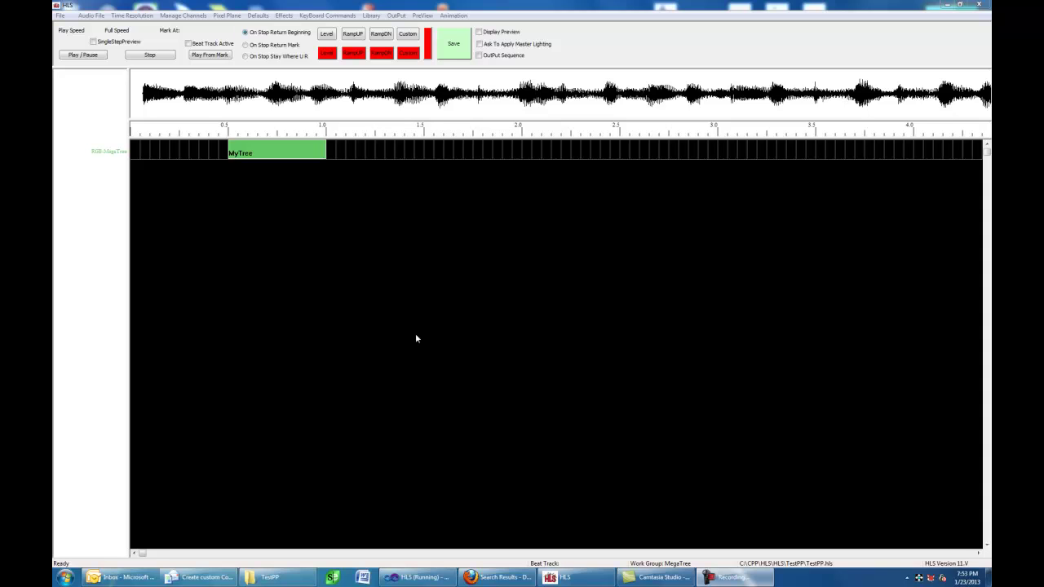
# - Create 800 RGB pixel channels (MegaTree_S001P001–S050P064) in MEGATREE(PP) and apply the changes
pyautogui.click(189, 17)
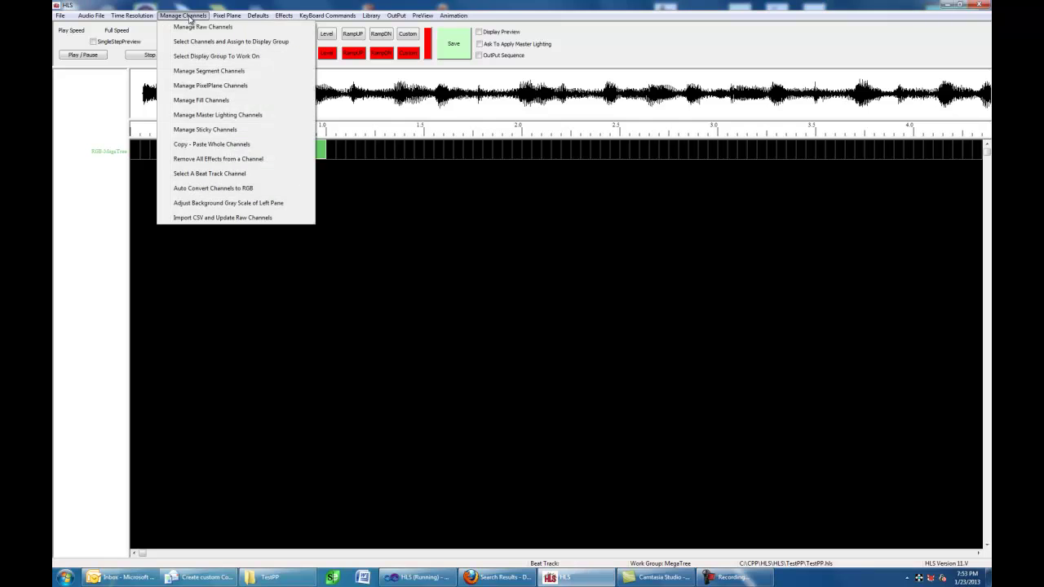
pyautogui.click(204, 27)
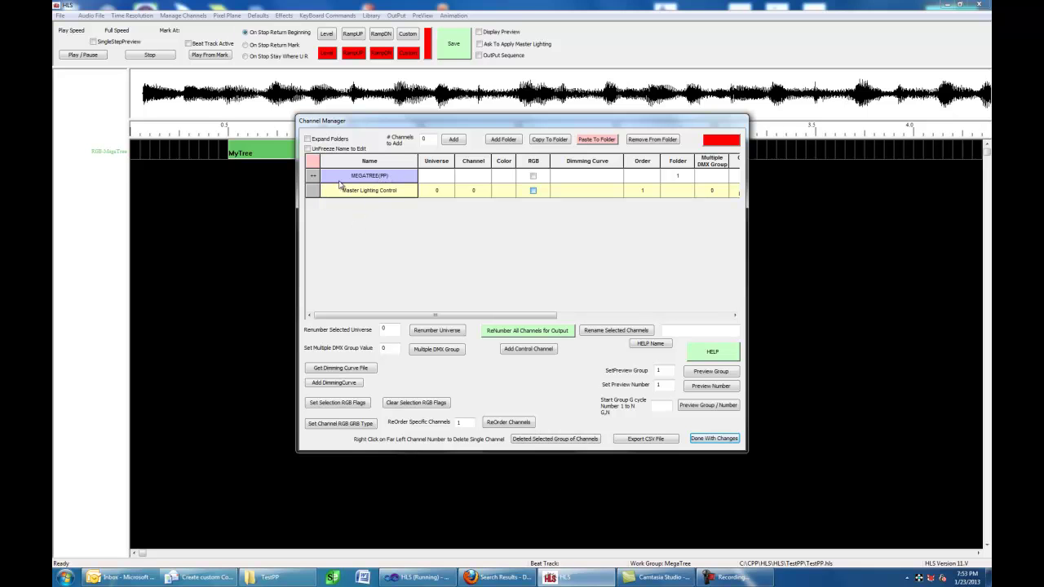
pyautogui.doubleClick(362, 180)
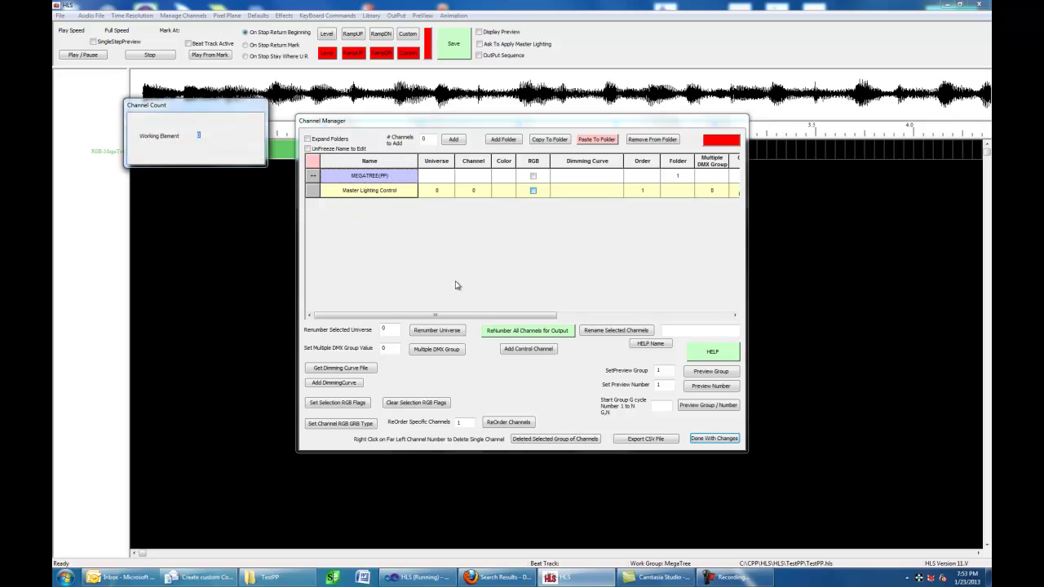
pyautogui.write('800')
pyautogui.press('Return')
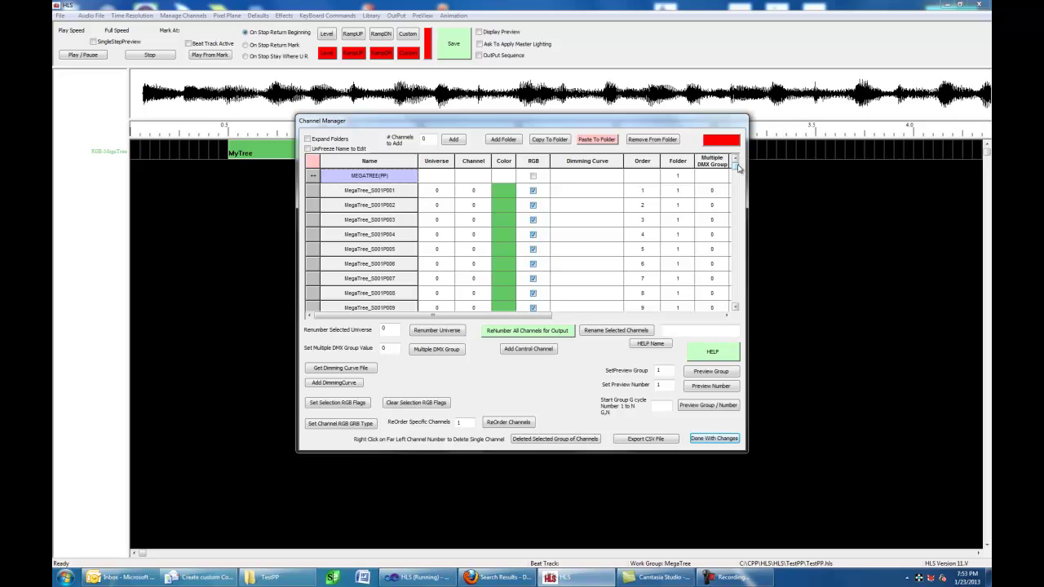
pyautogui.moveTo(737, 165); pyautogui.dragTo(734, 298)
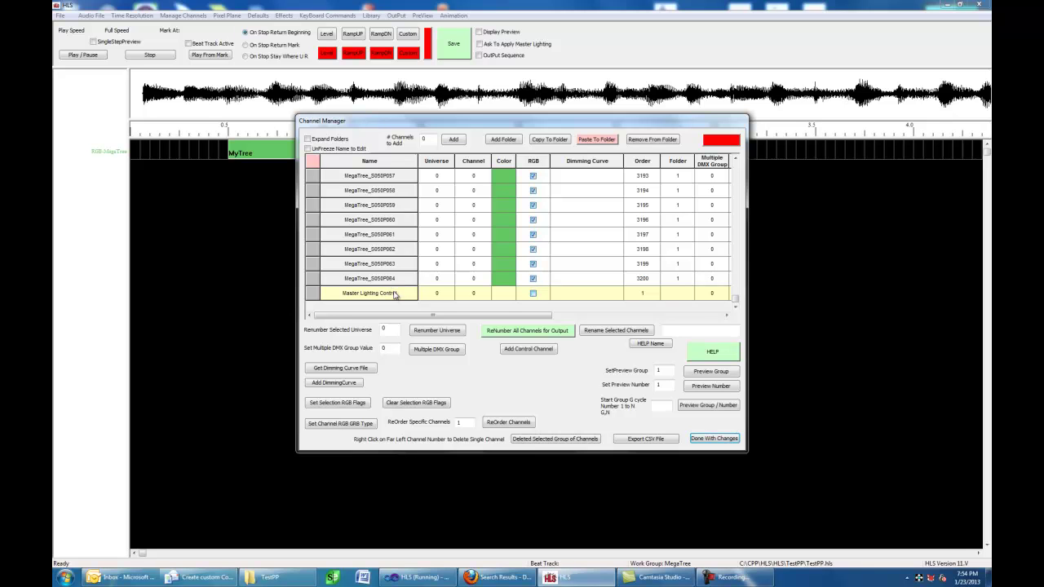
pyautogui.click(703, 440)
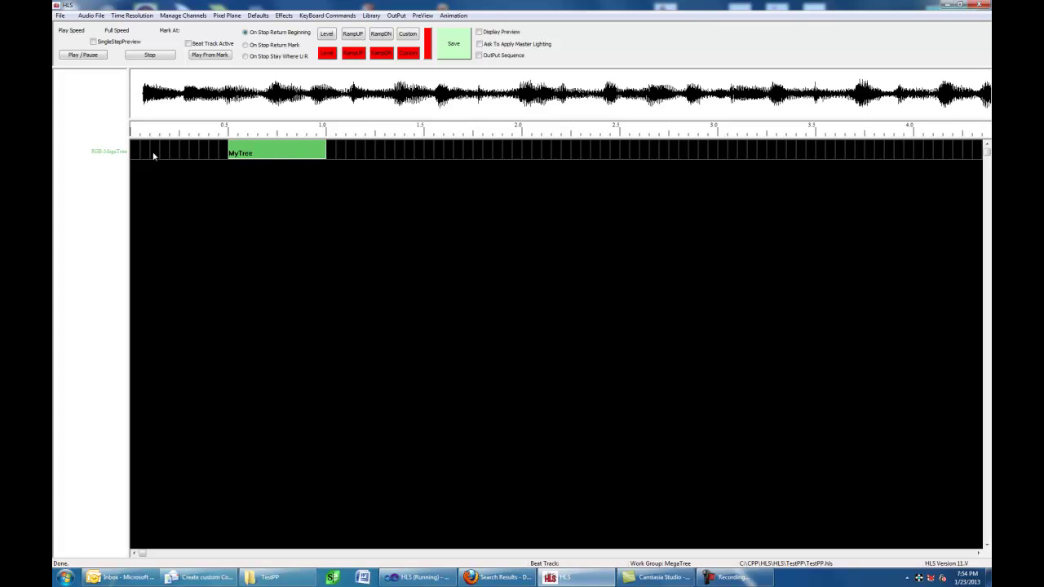
# - Select the MegaTree channel in the PixelPlane channel manager
pyautogui.click(228, 16)
pyautogui.moveTo(196, 15)
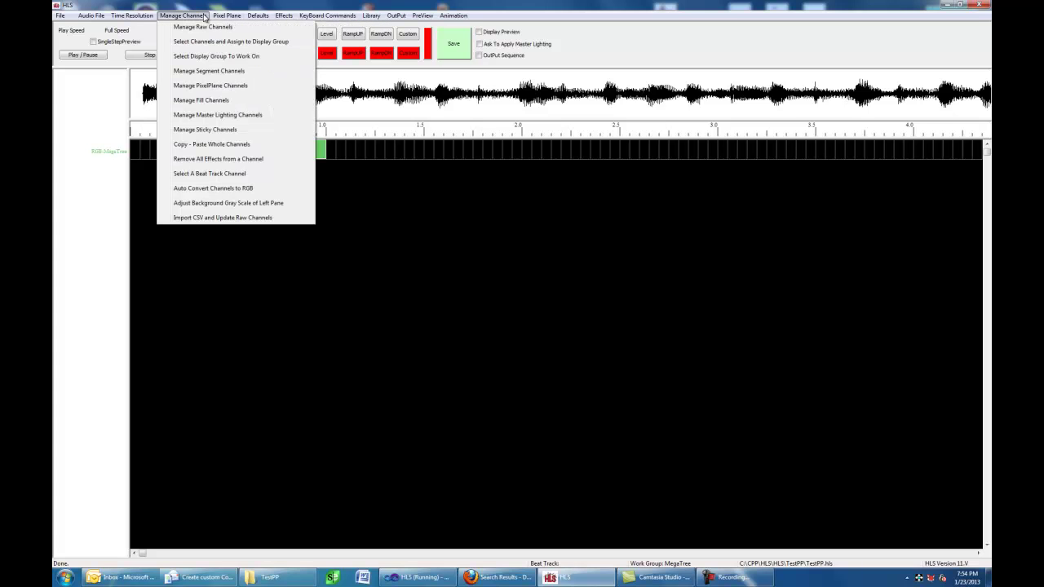
pyautogui.click(215, 86)
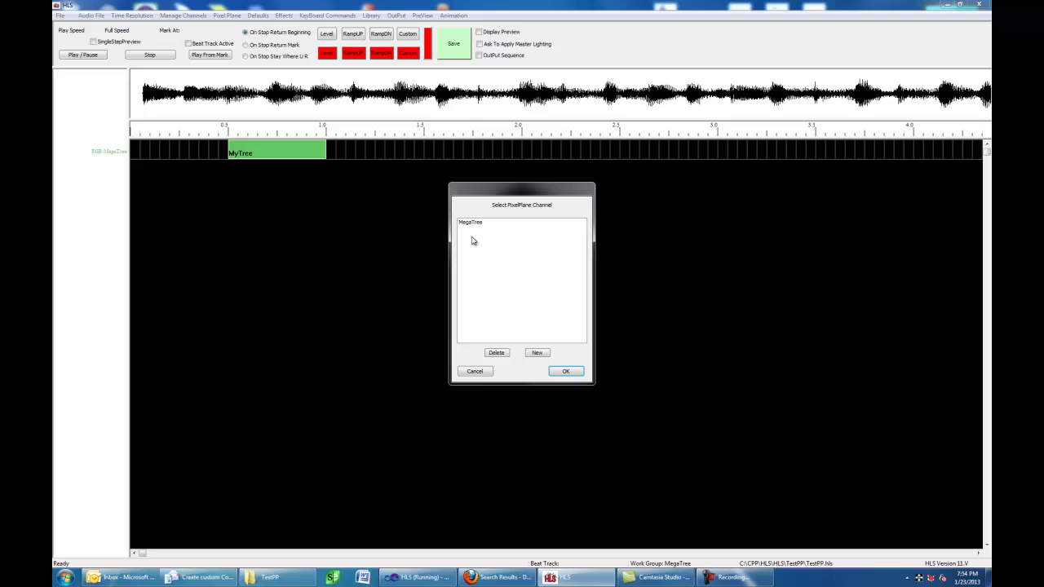
pyautogui.click(471, 224)
pyautogui.click(564, 371)
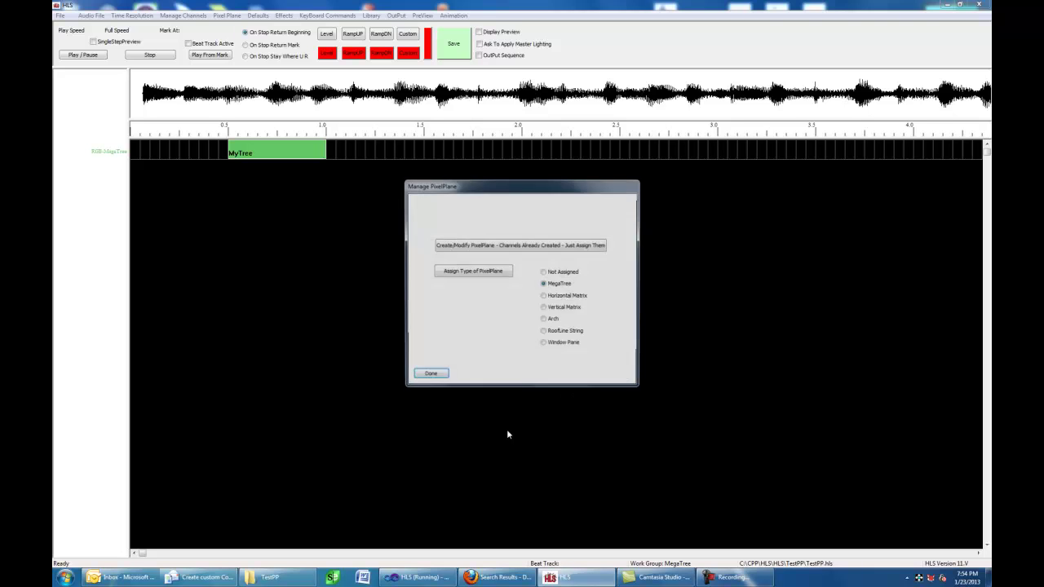
# - Assign the MegaTree type with 50 segments of 64 pixels and finish setup
pyautogui.click(478, 273)
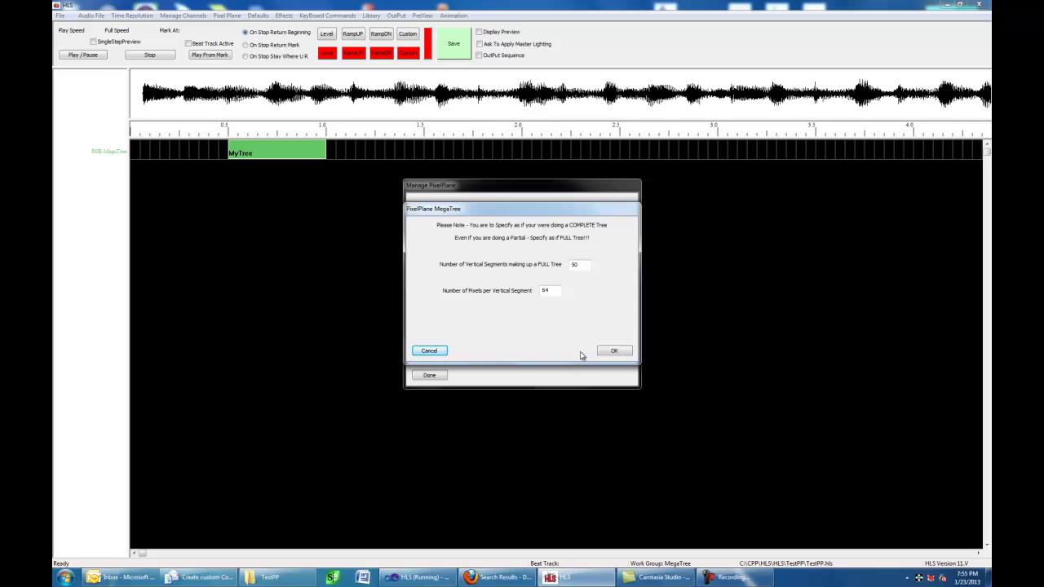
pyautogui.click(613, 351)
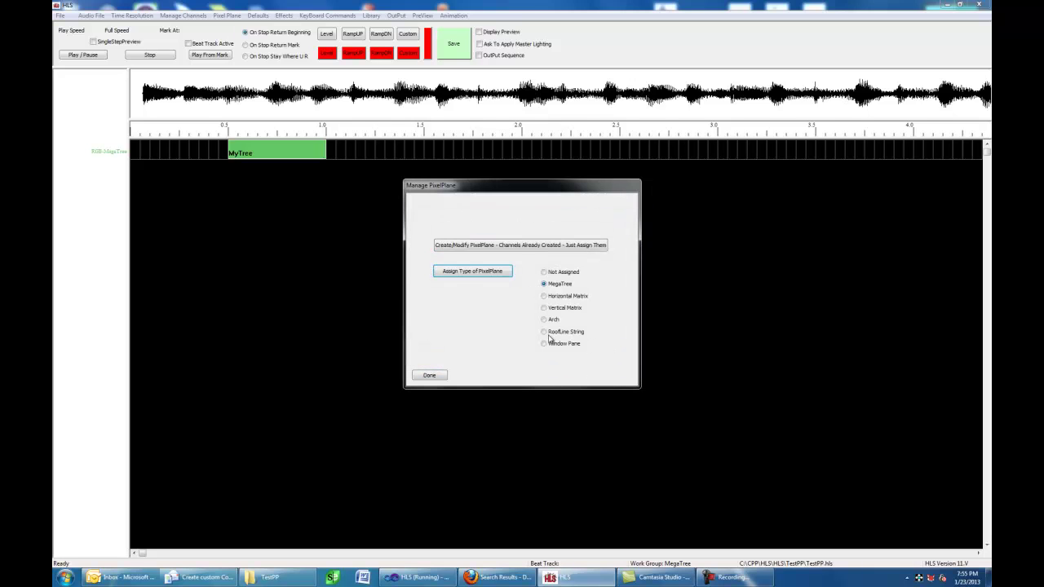
pyautogui.click(439, 374)
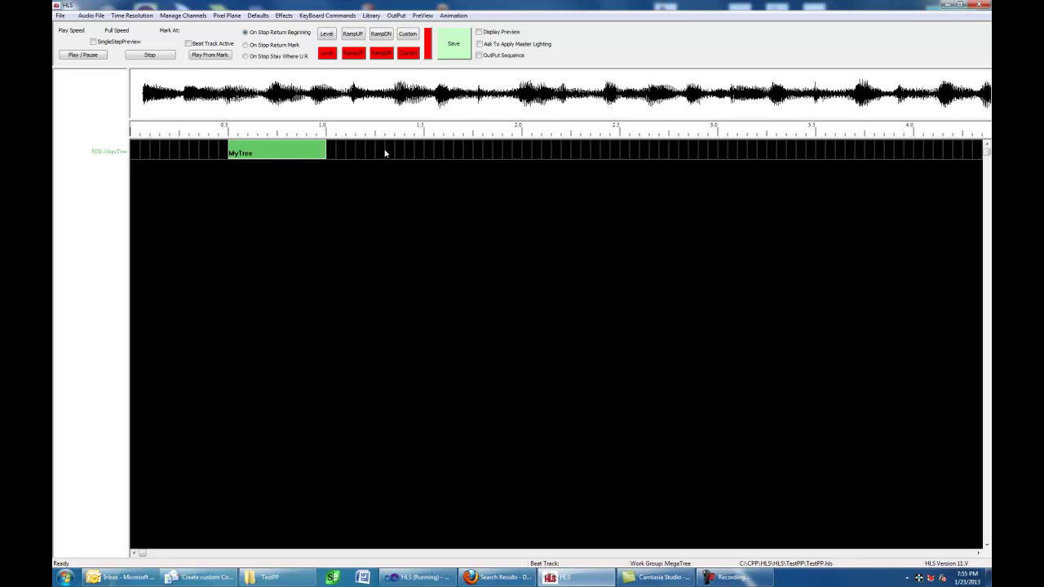
# - Right-click the MegaTree track near 1.5 seconds to show its action menu
pyautogui.rightClick(431, 154)
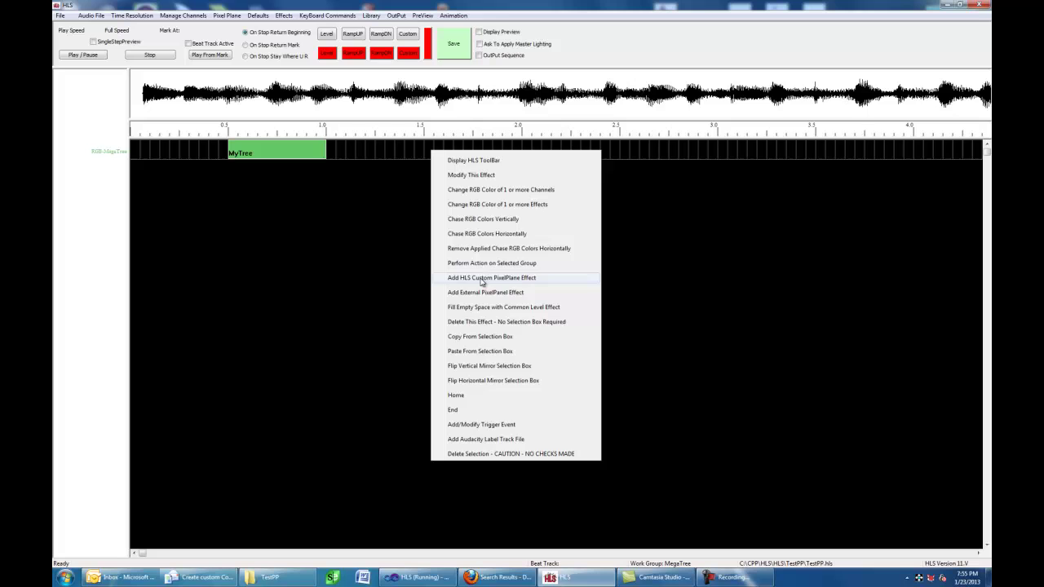
# - Add an HLS Custom PixelPlane Effect, opening the rainbow Spiral editor
pyautogui.click(482, 282)
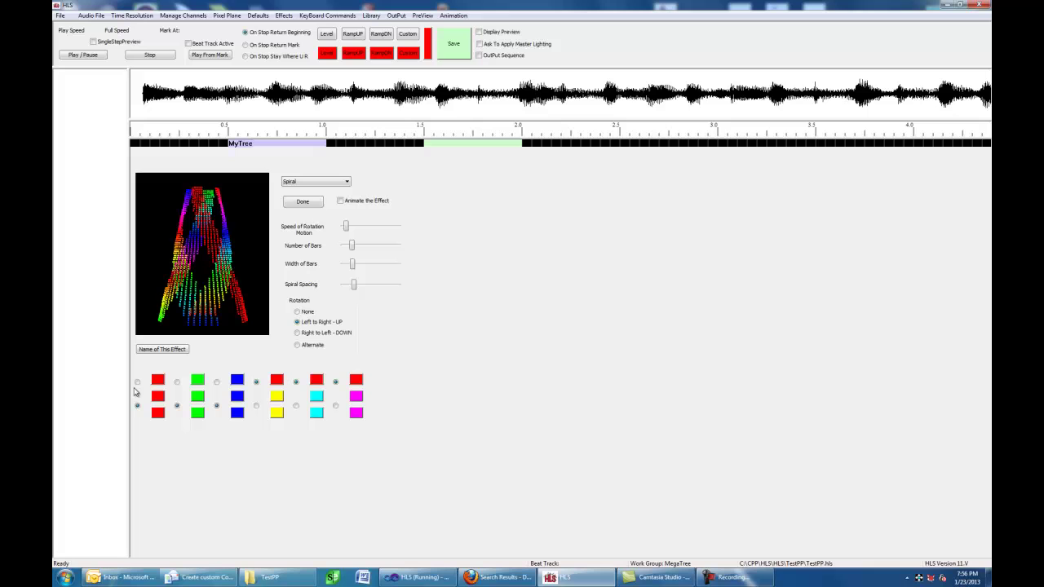
# - Give bars 1 and 3 the top solid colour option and enable Animate the Effect
pyautogui.click(138, 383)
pyautogui.click(217, 382)
pyautogui.click(341, 202)
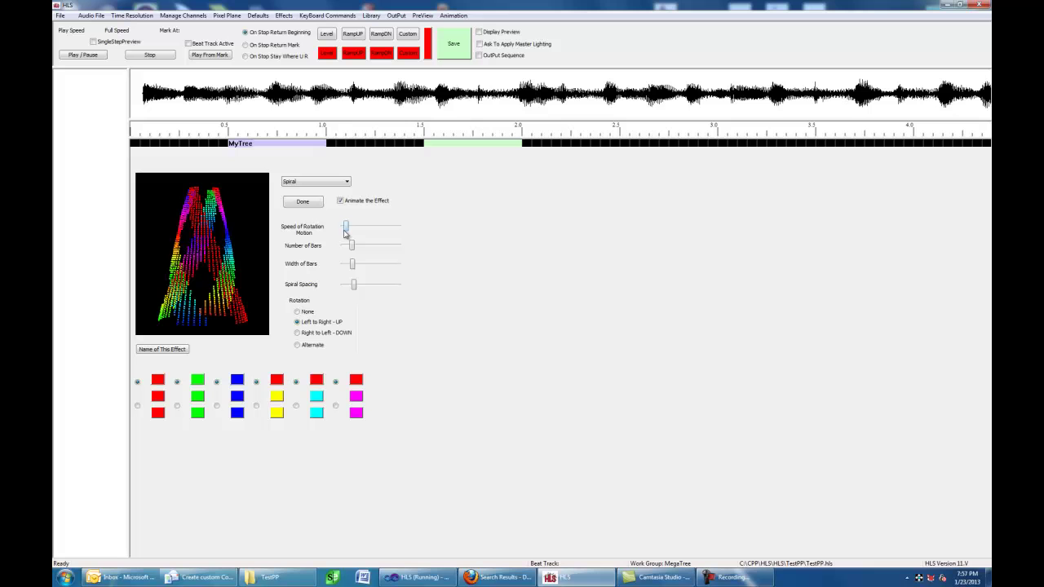
# - Tune Number of Bars, Width of Bars and Spiral Spacing into narrow red-green bars
pyautogui.moveTo(353, 249); pyautogui.dragTo(346, 249)
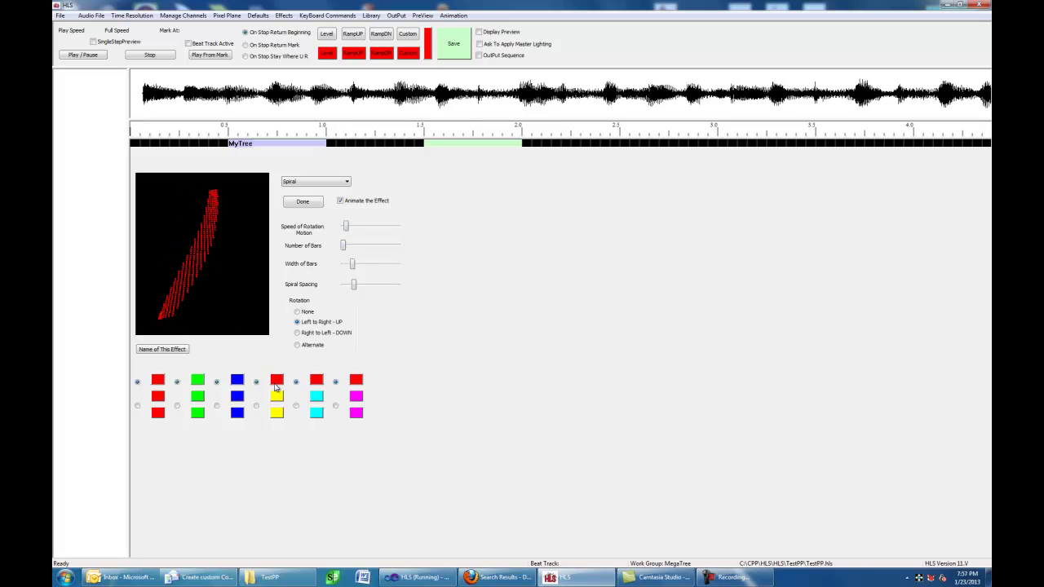
pyautogui.moveTo(352, 264); pyautogui.dragTo(377, 266)
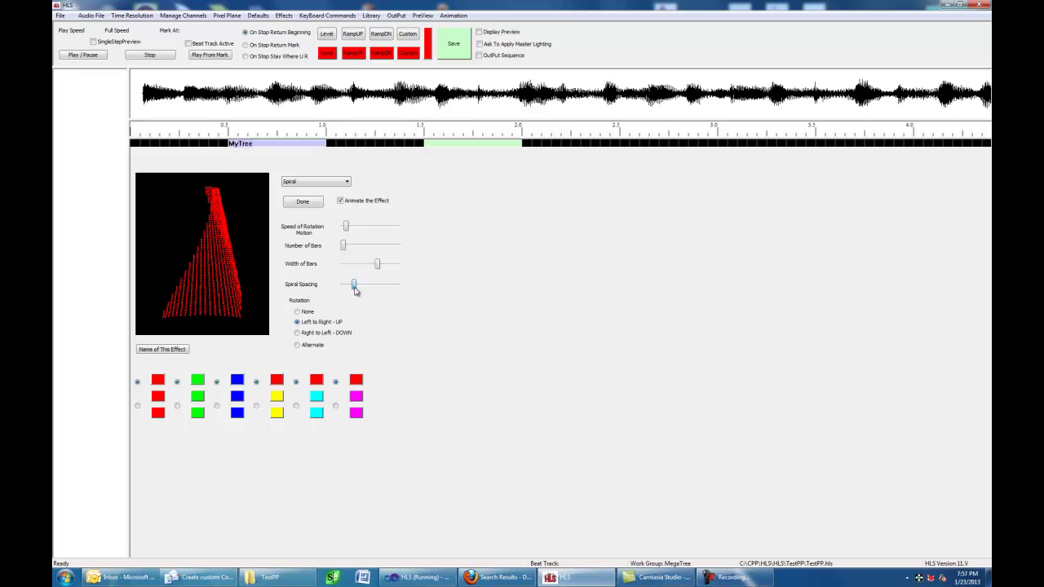
pyautogui.moveTo(355, 290); pyautogui.dragTo(379, 287)
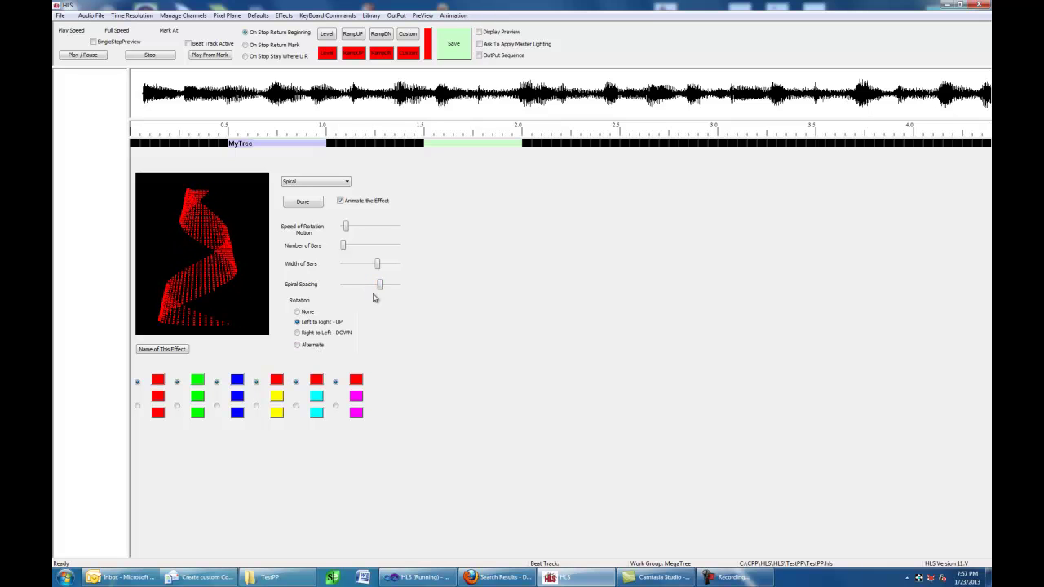
pyautogui.moveTo(380, 288); pyautogui.dragTo(389, 289)
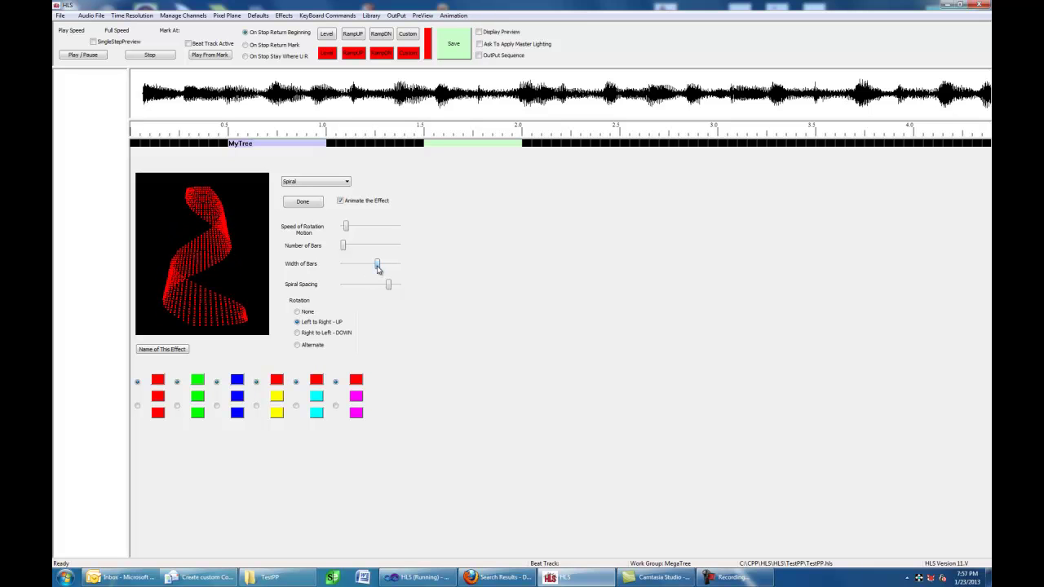
pyautogui.moveTo(378, 268); pyautogui.dragTo(360, 284)
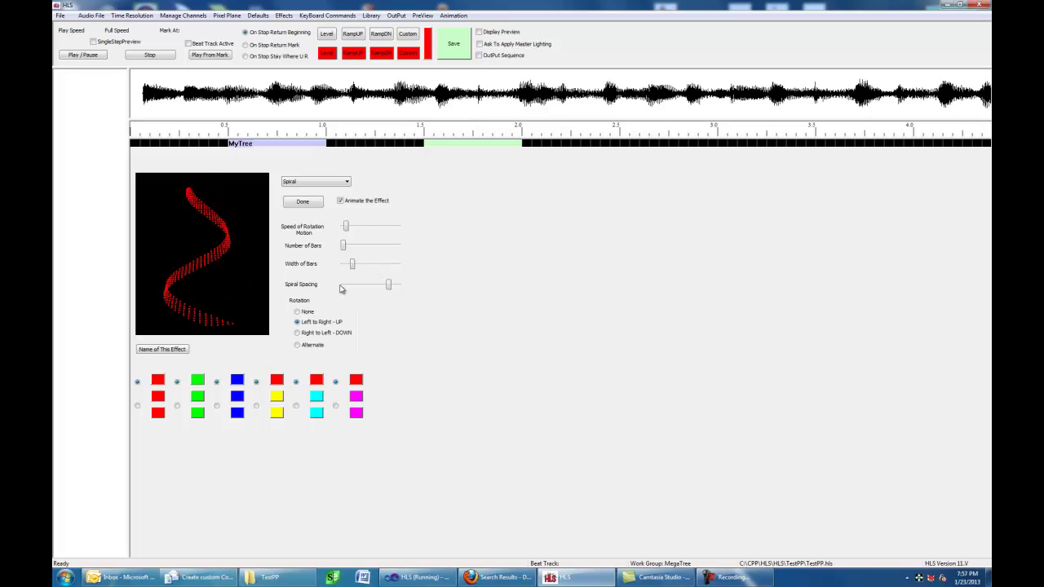
pyautogui.moveTo(388, 291)
pyautogui.mouseDown()
pyautogui.moveTo(359, 270)
pyautogui.moveTo(376, 270)
pyautogui.mouseUp()
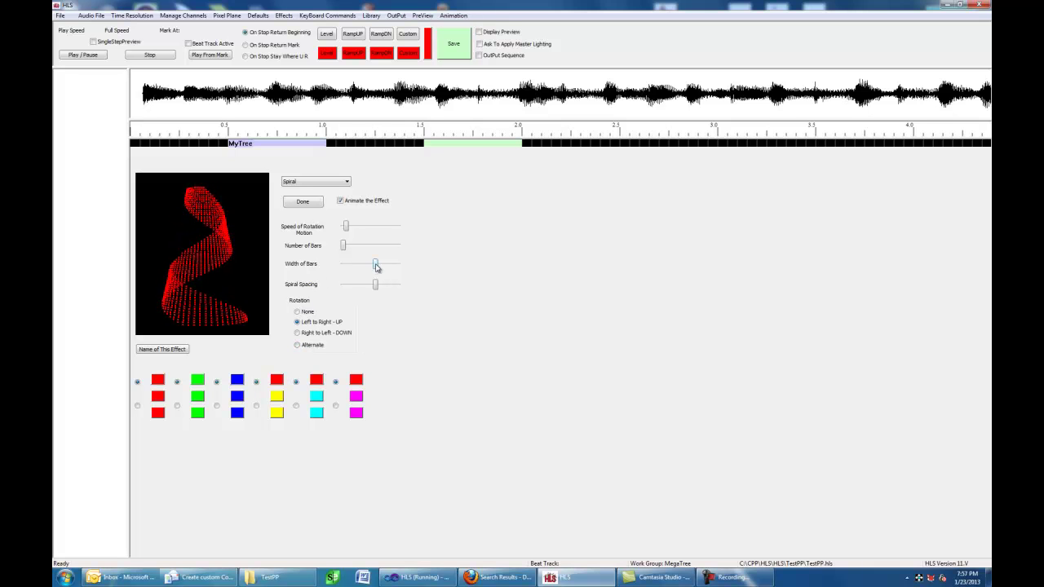
pyautogui.moveTo(376, 264); pyautogui.dragTo(380, 266)
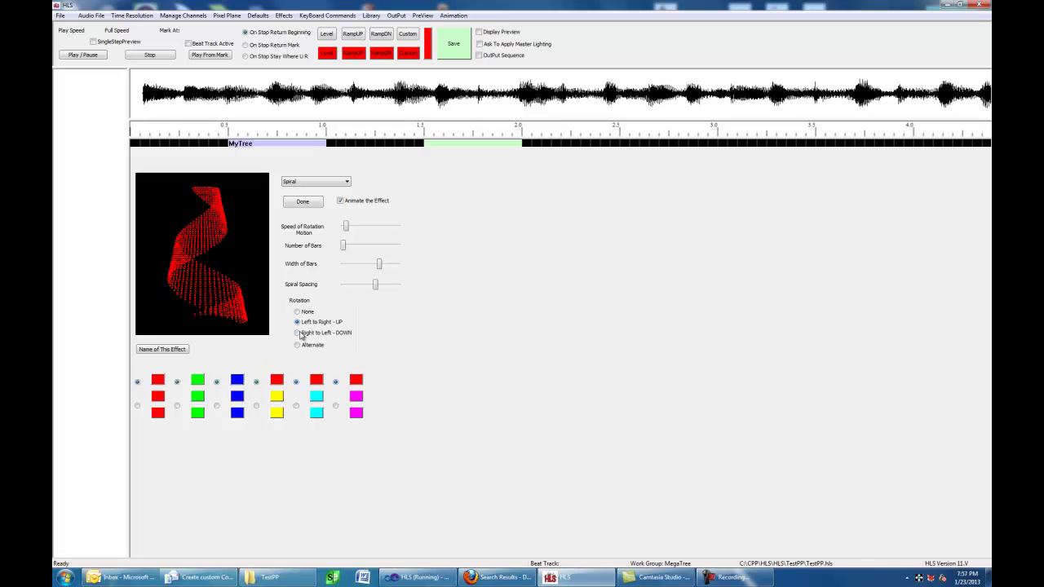
pyautogui.moveTo(344, 245); pyautogui.dragTo(346, 246)
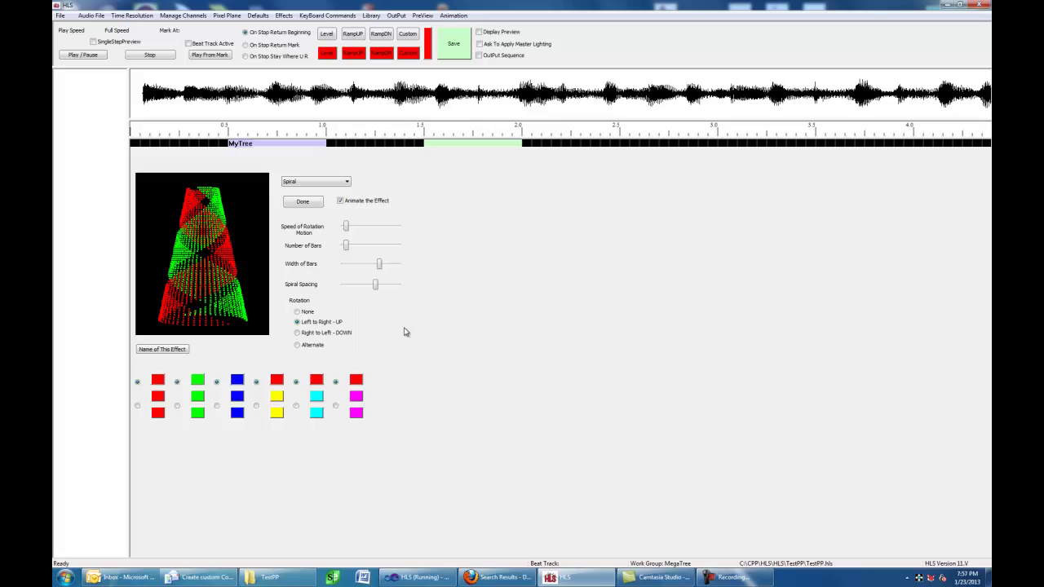
pyautogui.moveTo(380, 265); pyautogui.dragTo(354, 279)
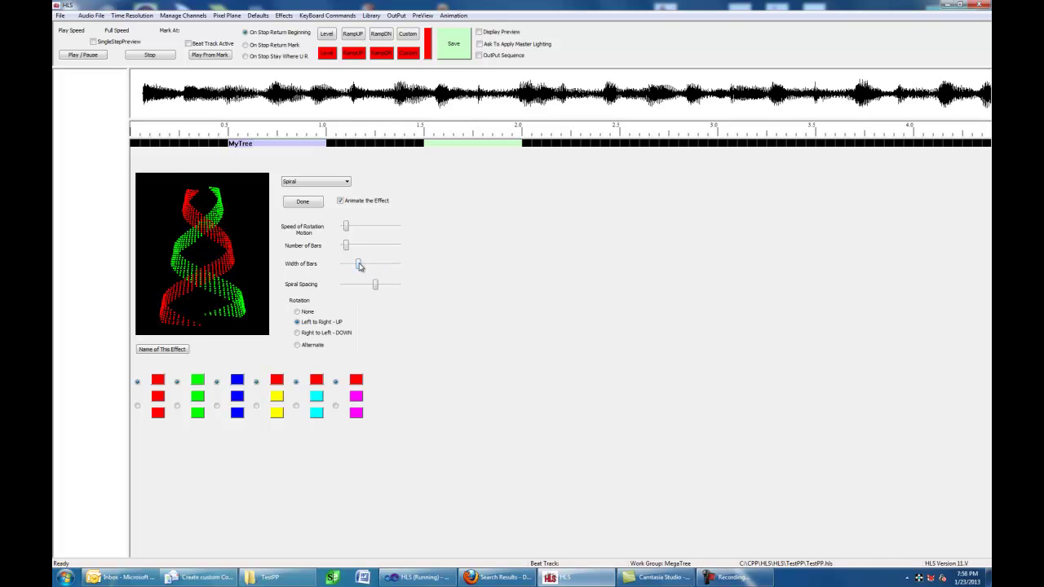
pyautogui.moveTo(358, 266)
pyautogui.mouseDown()
pyautogui.moveTo(353, 277)
pyautogui.moveTo(375, 302)
pyautogui.moveTo(367, 270)
pyautogui.moveTo(369, 279)
pyautogui.moveTo(376, 267)
pyautogui.moveTo(365, 271)
pyautogui.mouseUp()
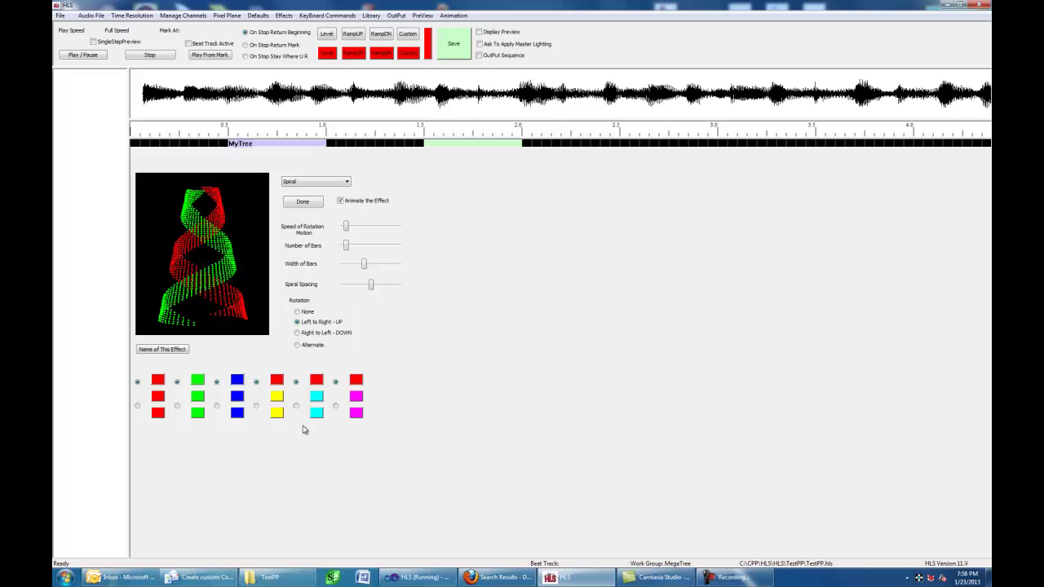
# - Make bar 1 shift clockwise through the colour wheel from red back to red
pyautogui.click(137, 406)
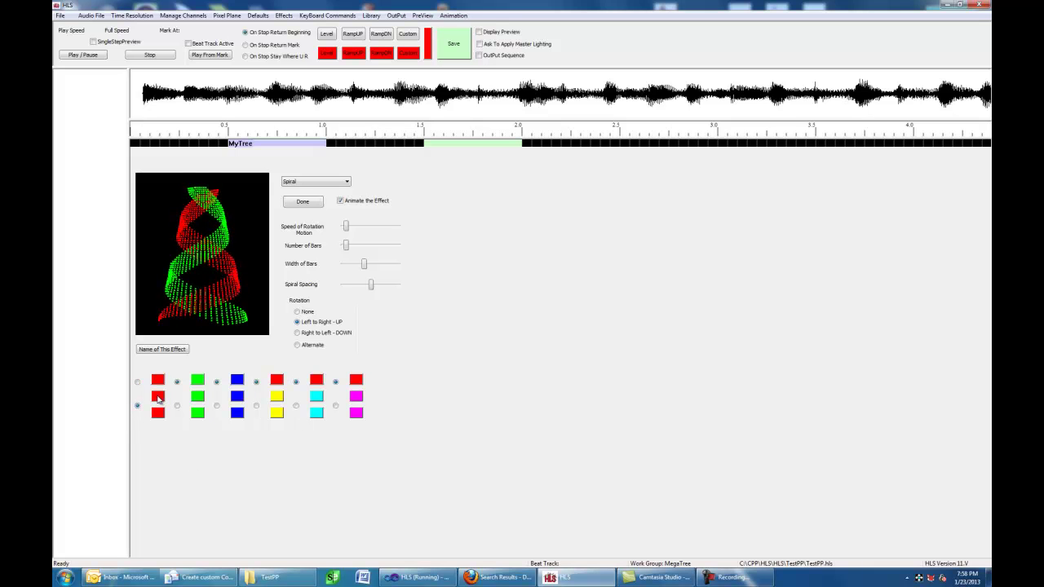
pyautogui.click(158, 398)
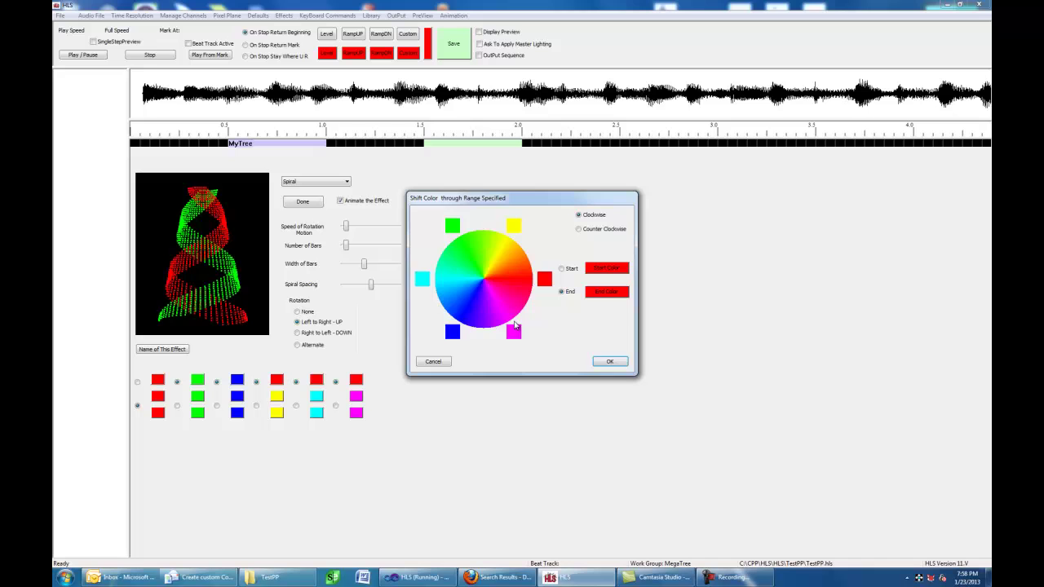
pyautogui.click(610, 362)
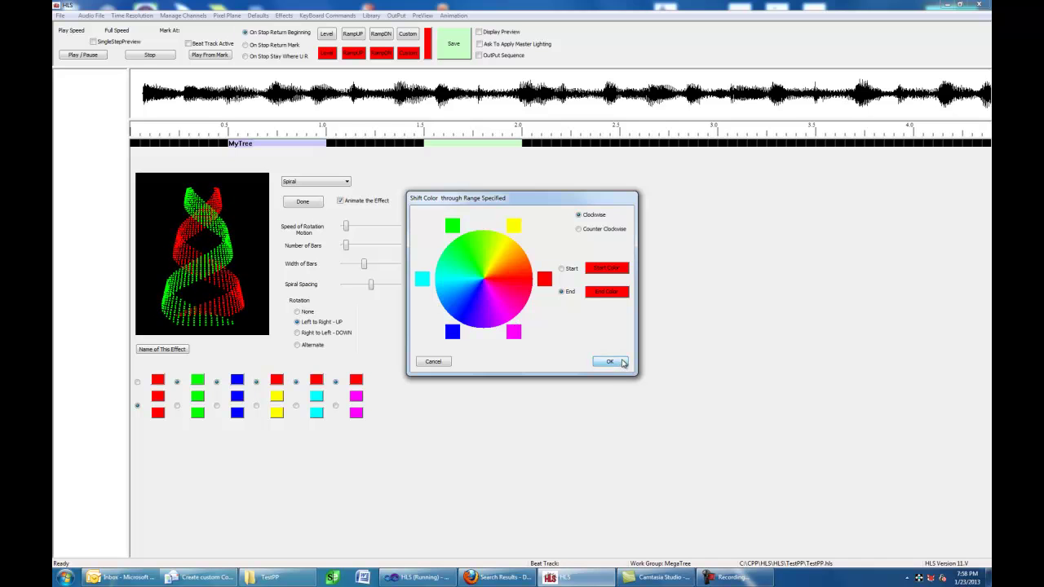
# - Switch bars 2 and 3 to shifting colours, narrow the bars, and restart animation
pyautogui.click(177, 405)
pyautogui.click(216, 405)
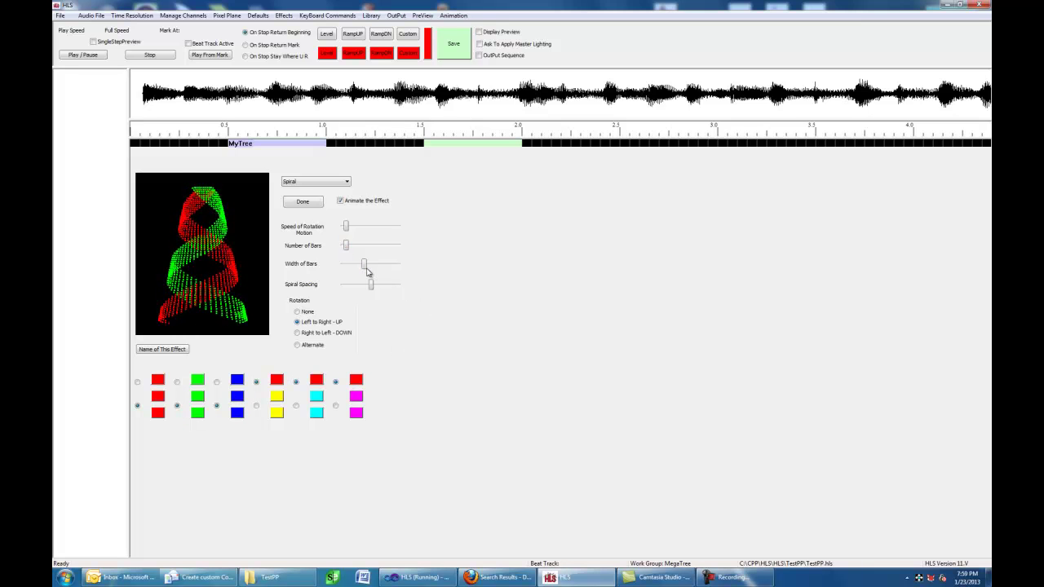
pyautogui.moveTo(364, 269); pyautogui.dragTo(353, 264)
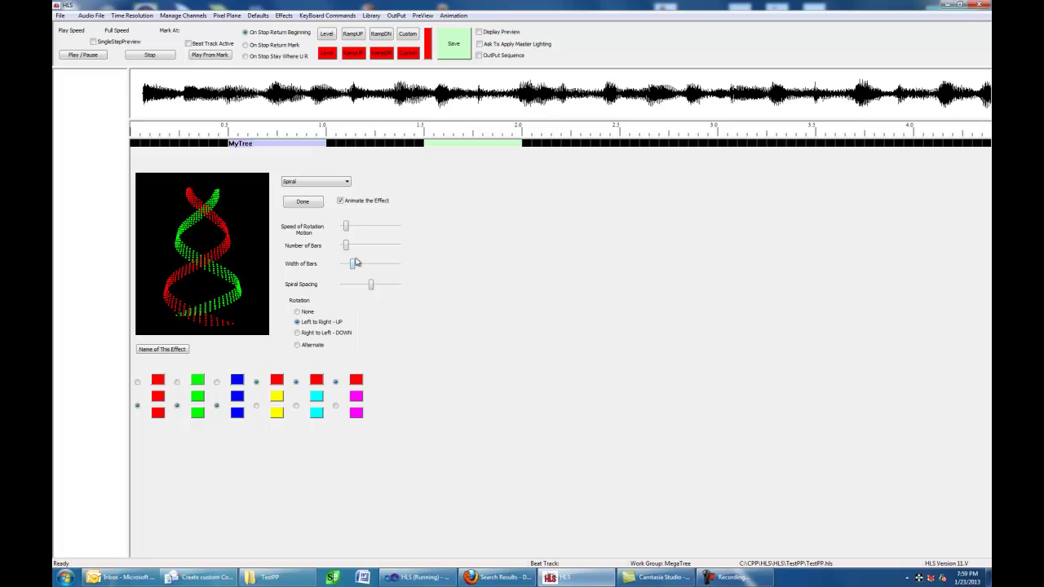
pyautogui.click(341, 201)
pyautogui.click(341, 202)
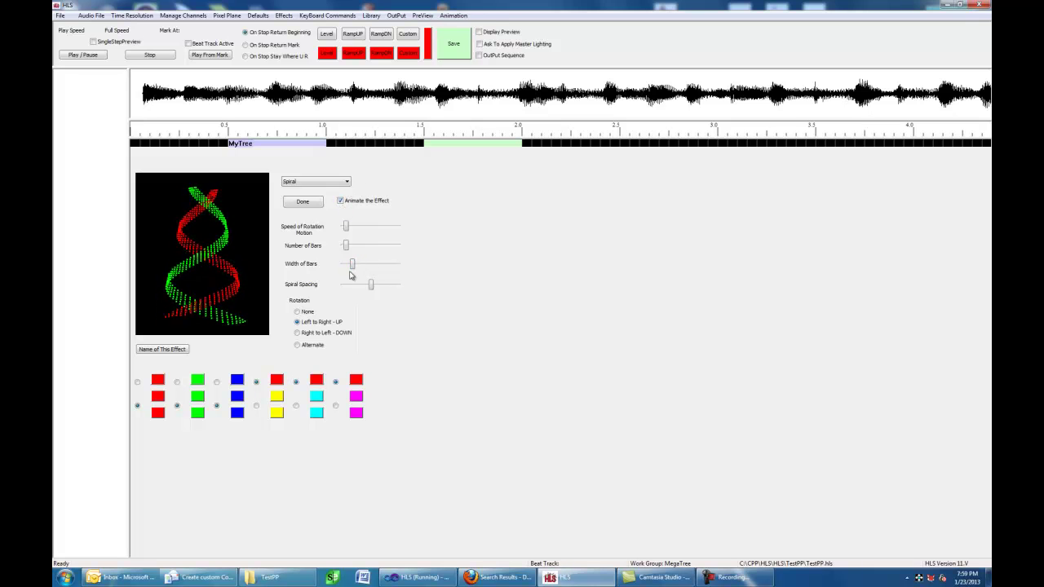
pyautogui.moveTo(353, 266); pyautogui.dragTo(342, 245)
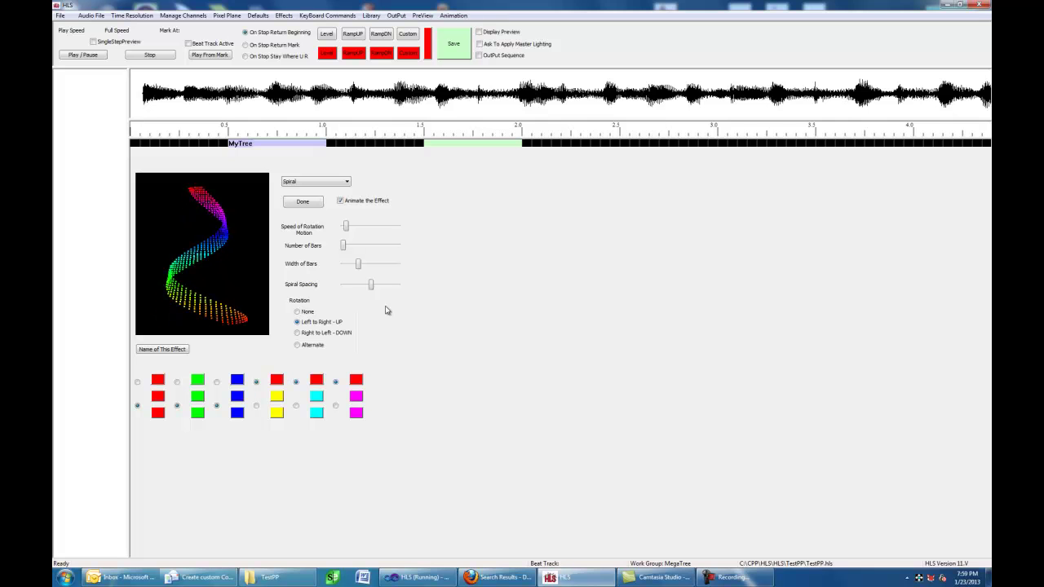
# - Rebalance bar count, width and spiral spacing into a rainbow diamond lattice covering the tree
pyautogui.moveTo(371, 285)
pyautogui.mouseDown()
pyautogui.moveTo(390, 287)
pyautogui.moveTo(367, 264)
pyautogui.moveTo(377, 264)
pyautogui.moveTo(386, 287)
pyautogui.mouseUp()
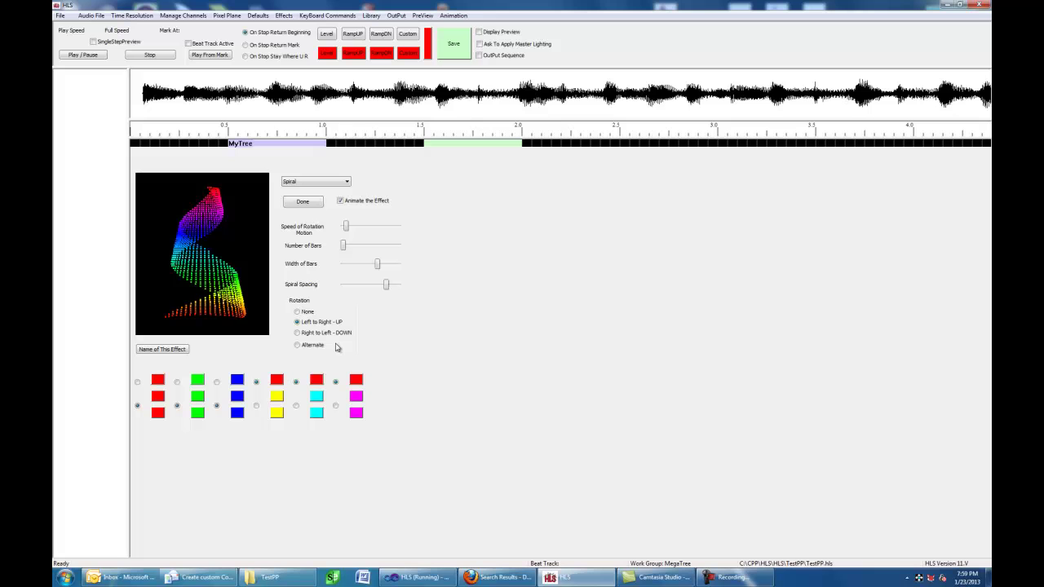
pyautogui.click(343, 246)
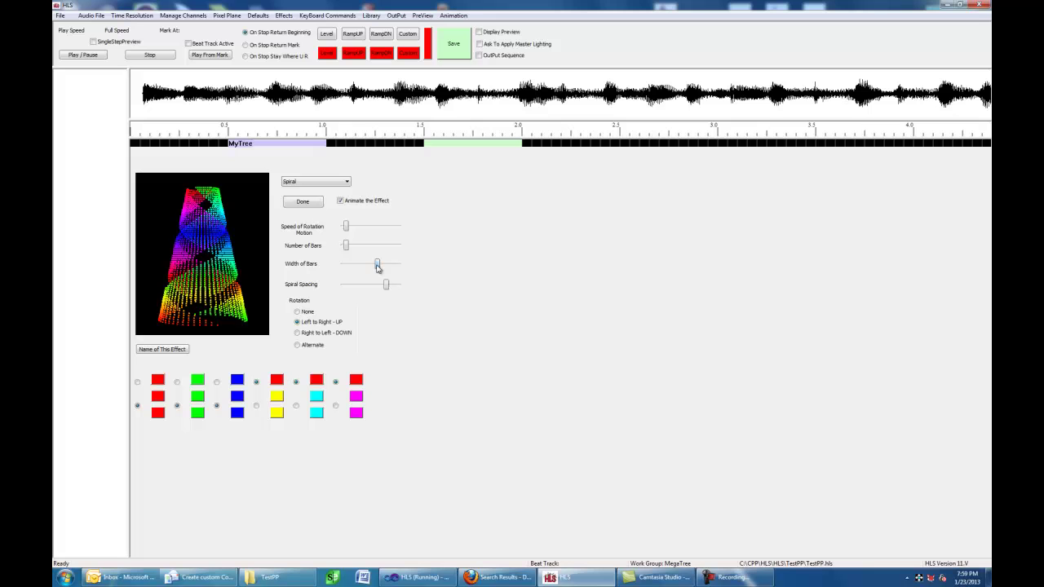
pyautogui.moveTo(377, 266); pyautogui.dragTo(356, 248)
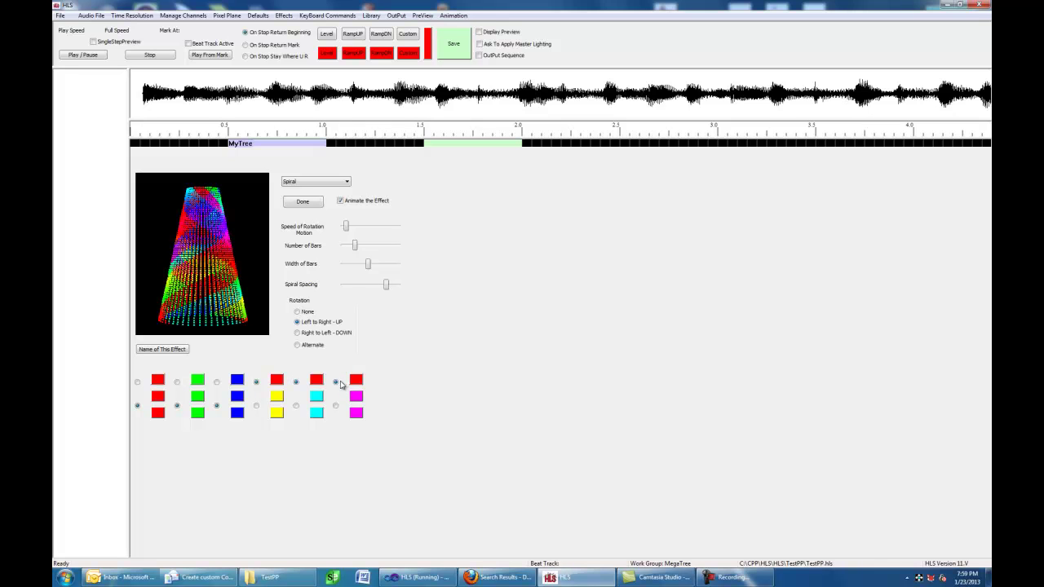
pyautogui.moveTo(356, 247); pyautogui.dragTo(351, 246)
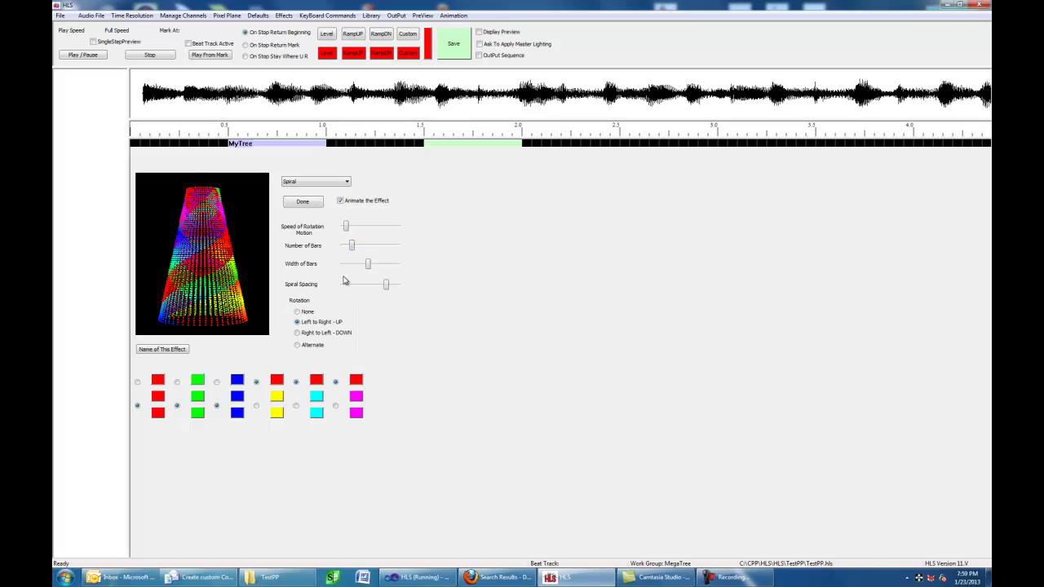
pyautogui.moveTo(387, 286); pyautogui.dragTo(366, 295)
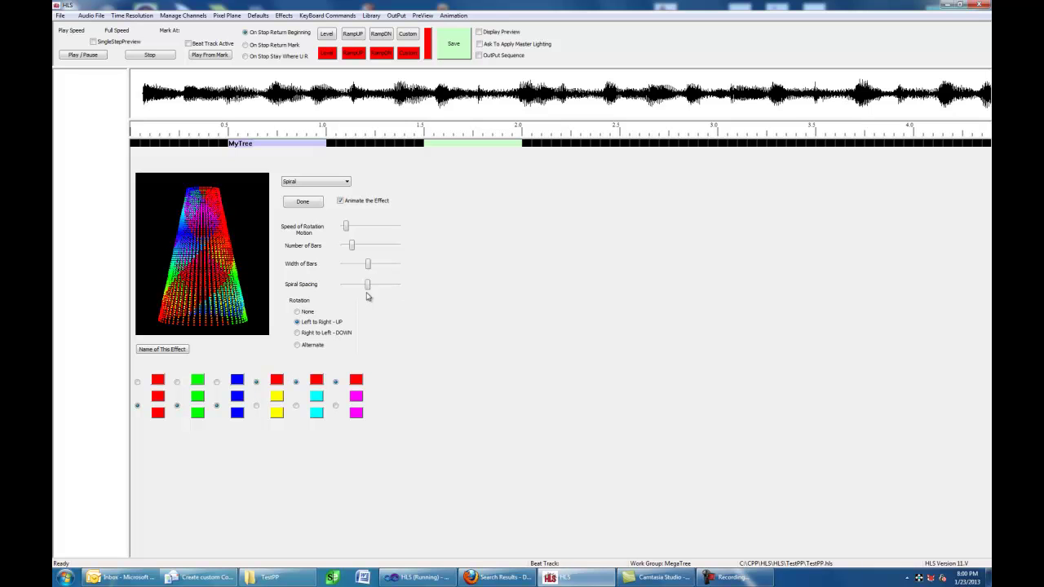
pyautogui.moveTo(370, 291)
pyautogui.mouseDown()
pyautogui.moveTo(358, 288)
pyautogui.moveTo(364, 265)
pyautogui.moveTo(363, 285)
pyautogui.mouseUp()
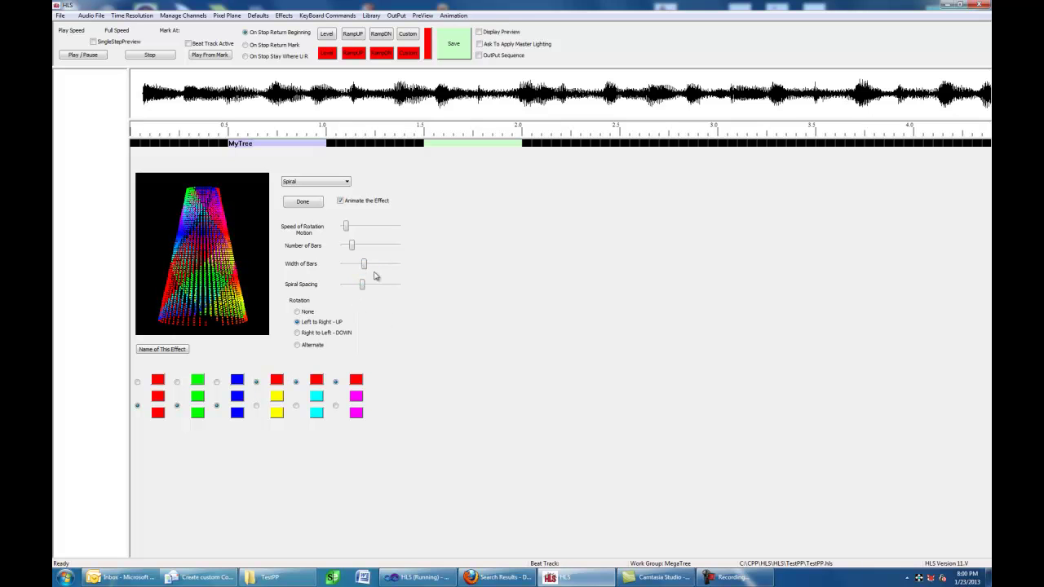
pyautogui.moveTo(363, 266); pyautogui.dragTo(360, 270)
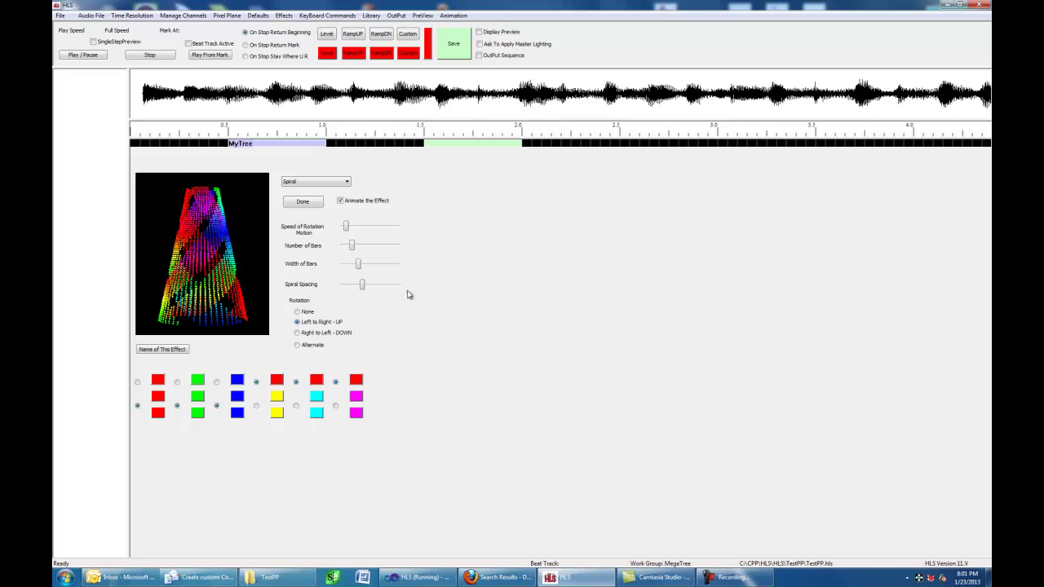
# - Open the effect type dropdown listing Spiral, VerticalBars and HorizontalBars
pyautogui.click(346, 183)
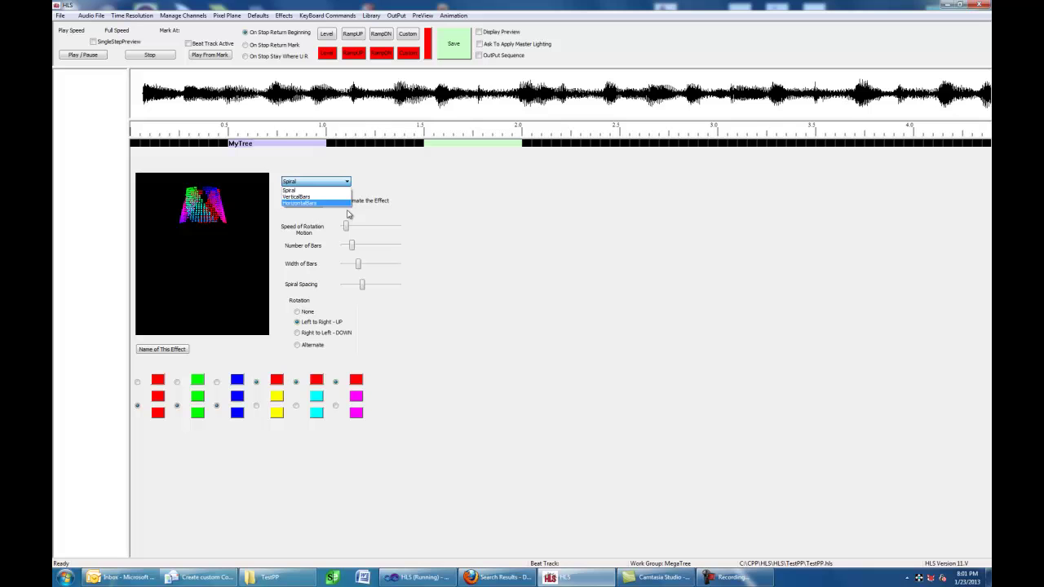